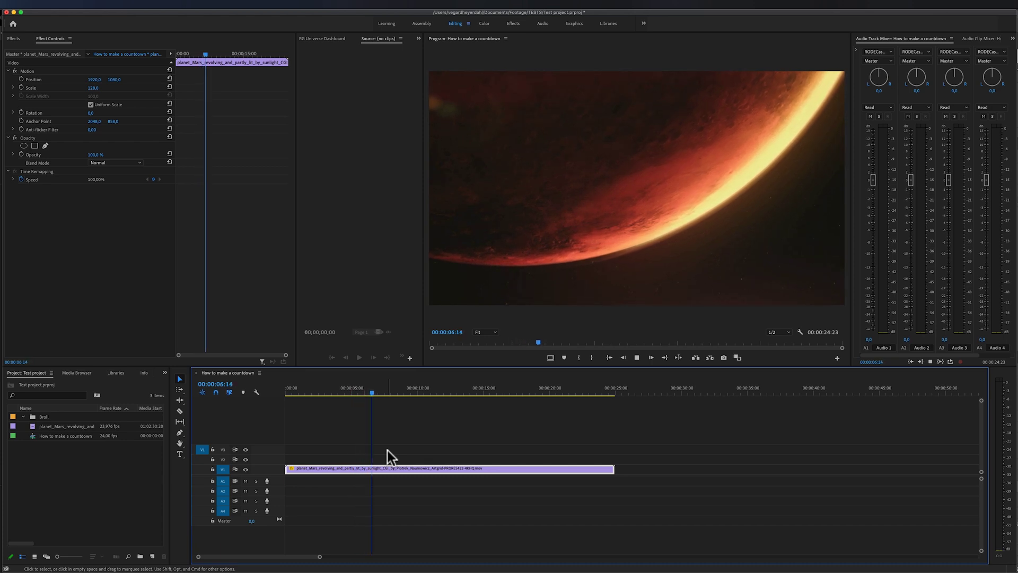
- Preview the Mars clip, then add a 3840×2160, 24 fps Transparent Video item to the project
key(space)
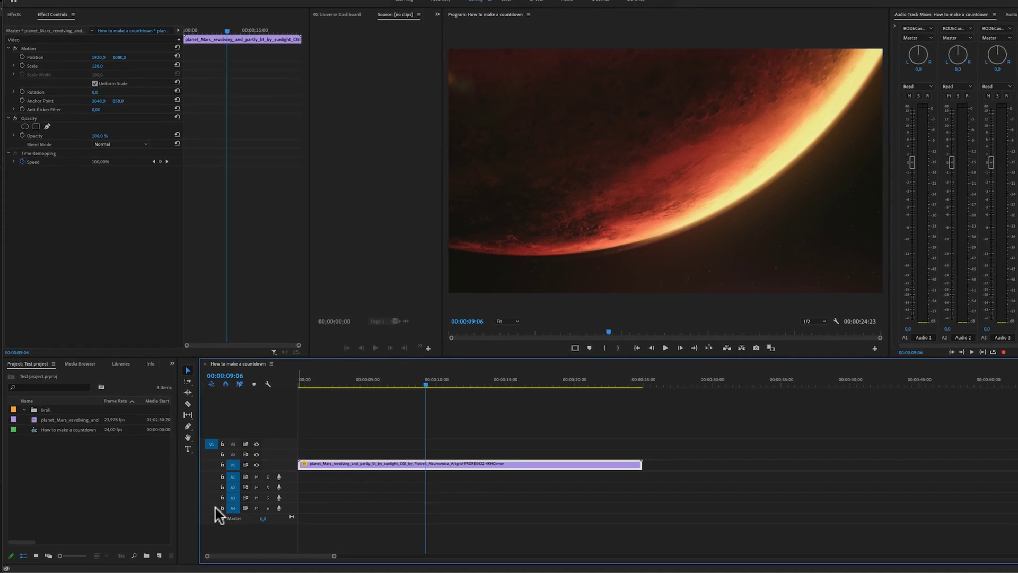
click(160, 555)
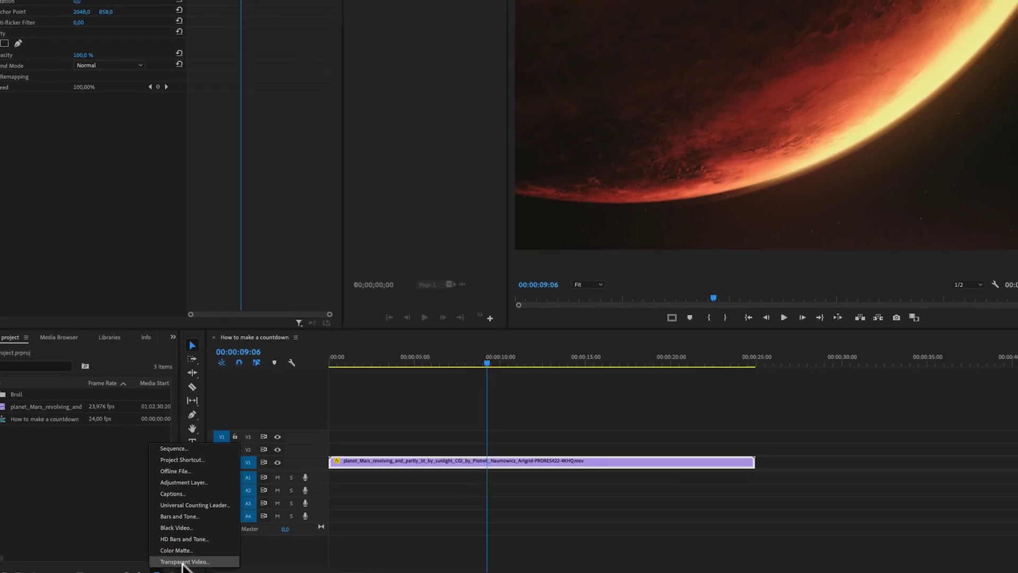
click(216, 540)
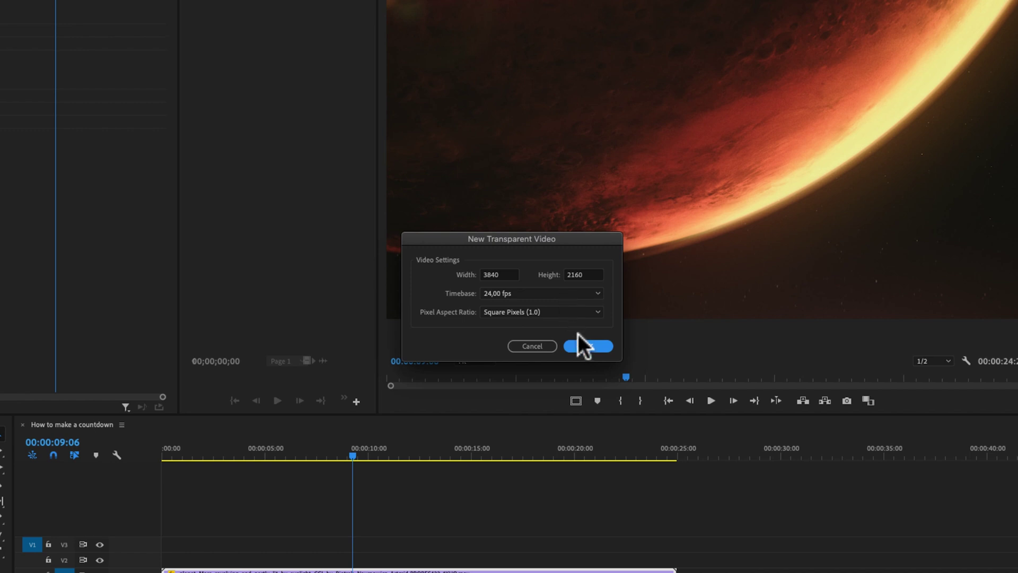
click(587, 346)
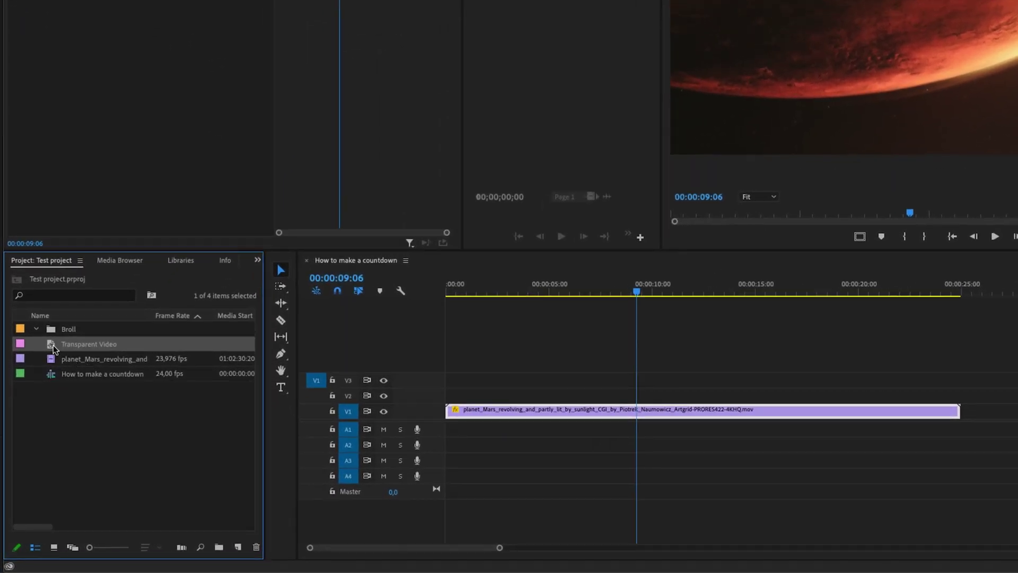
- Place the Transparent Video on track V2 and extend it to the Mars clip's end
drag(53, 348, 407, 391)
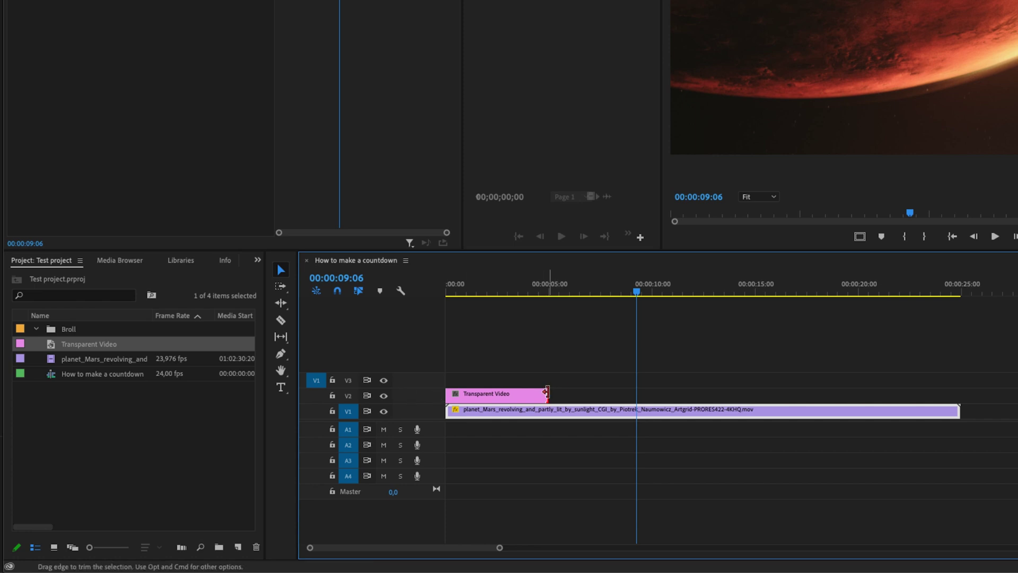
drag(547, 392, 960, 392)
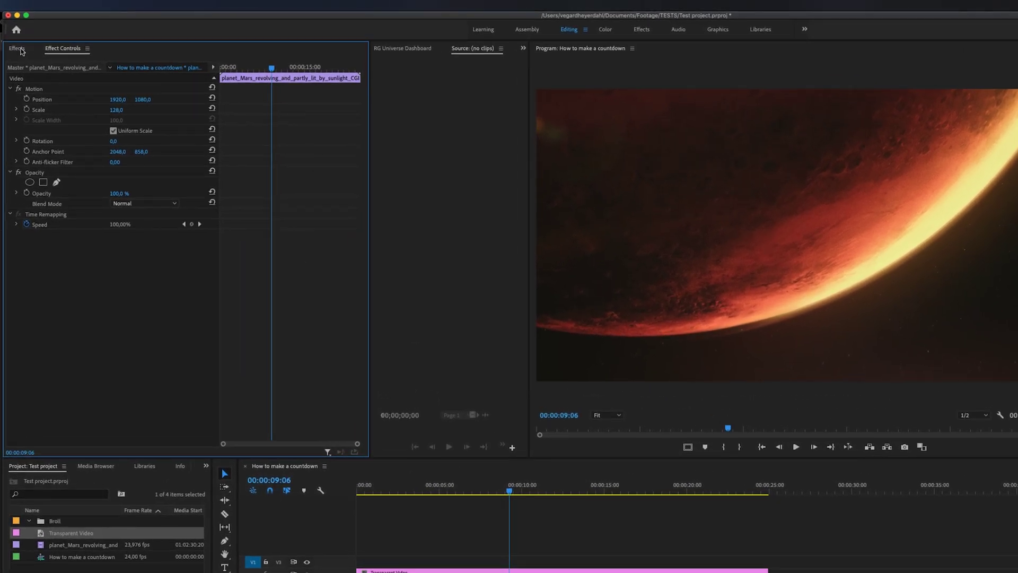
- Search the effects for 'timec' and apply the Timecode effect to the Transparent Video clip
click(21, 51)
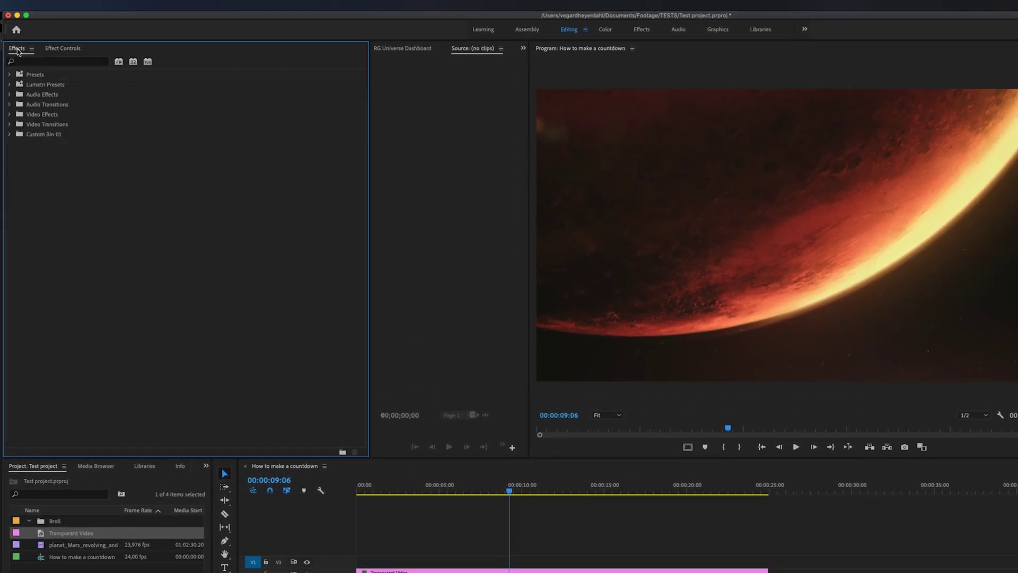
click(38, 61)
text(timeco)
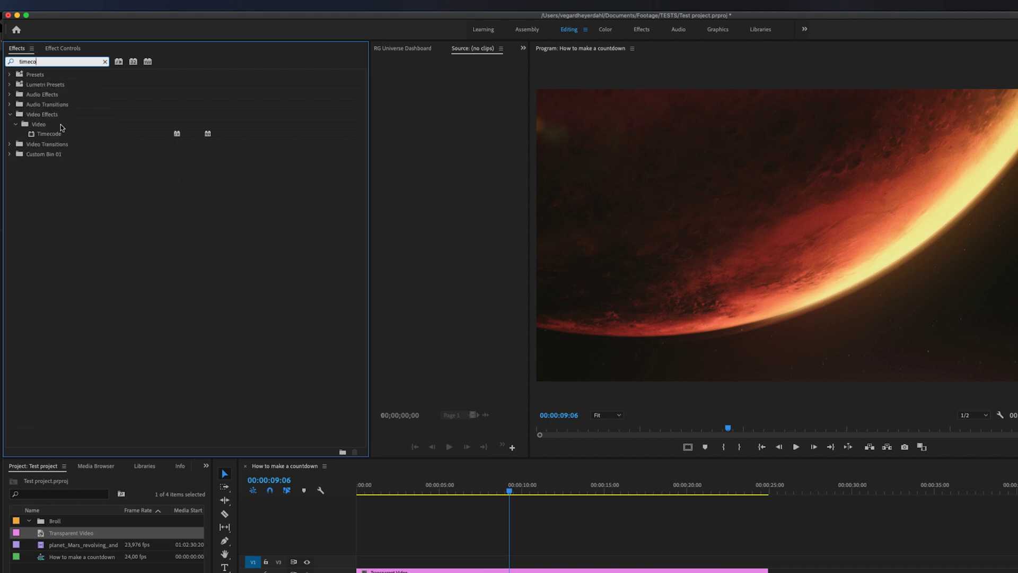
drag(57, 133, 431, 478)
drag(344, 383, 369, 457)
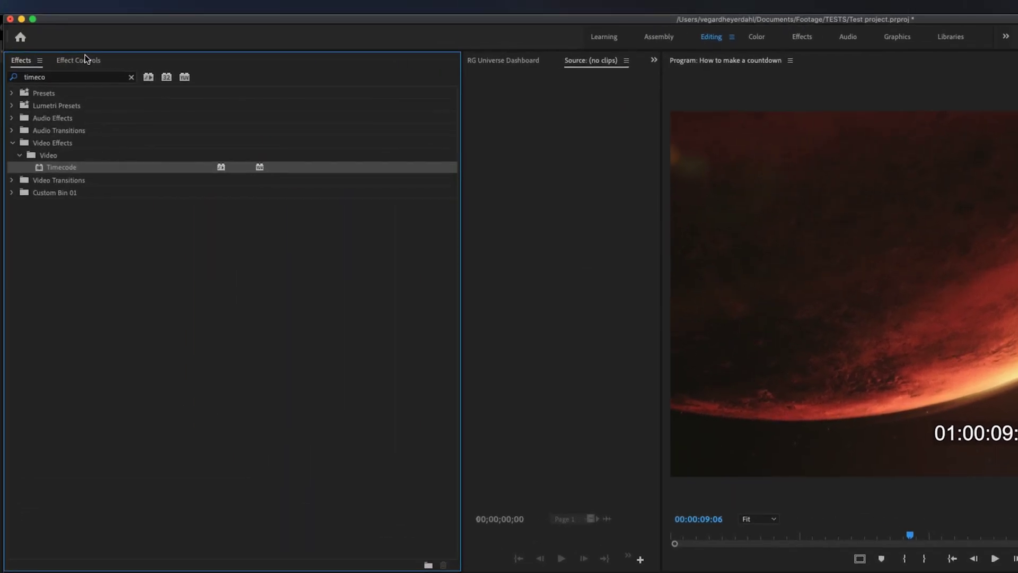
- Set Timecode Size to 100%, Opacity to 0%, Field Symbol off, and Timecode Source to Generate
click(87, 61)
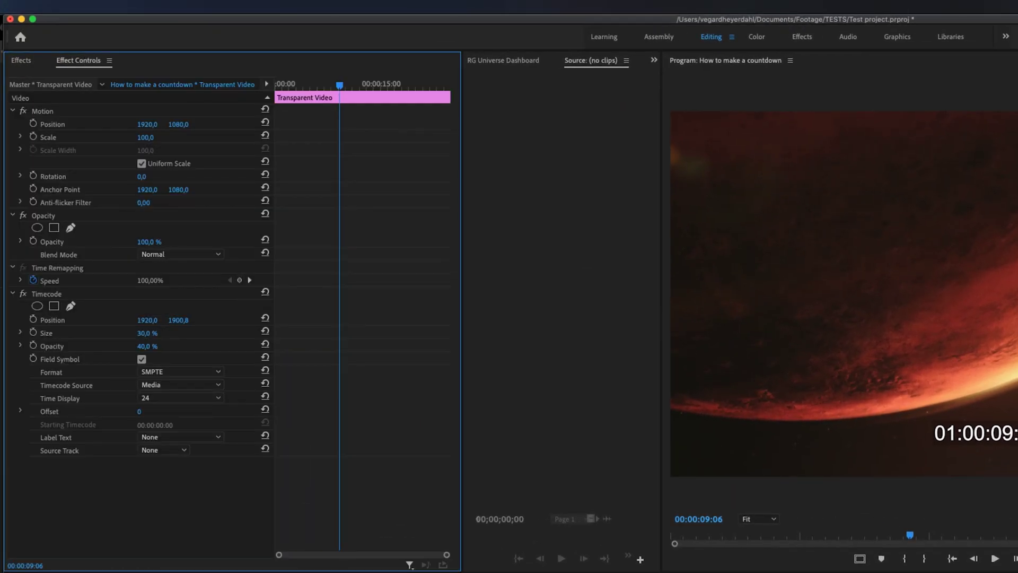
drag(160, 337, 183, 336)
mouse_move(94, 212)
mouse_down()
mouse_move(117, 212)
mouse_move(81, 205)
mouse_up()
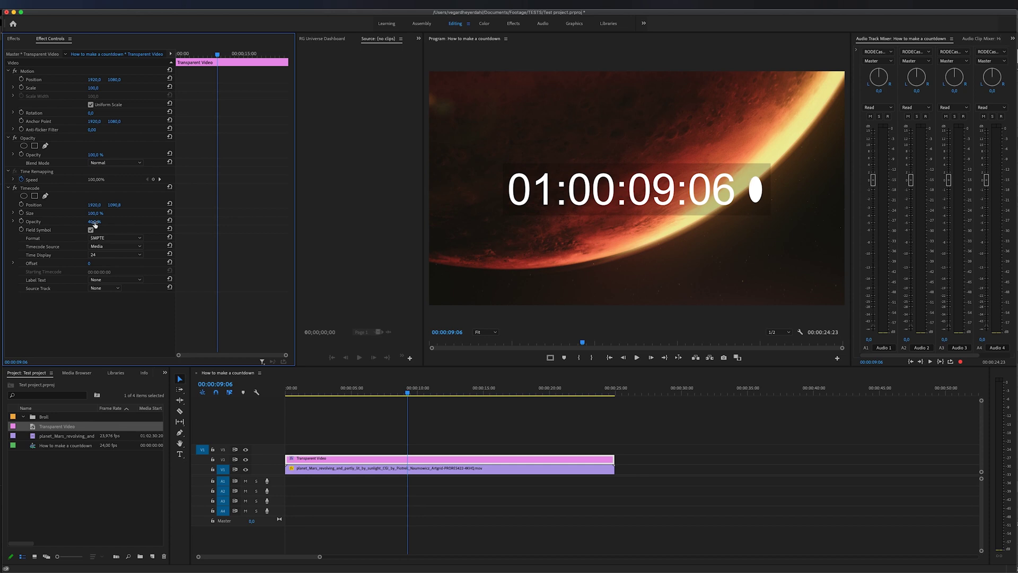
mouse_move(117, 220)
mouse_down()
mouse_move(90, 220)
mouse_move(164, 220)
mouse_move(124, 221)
mouse_up()
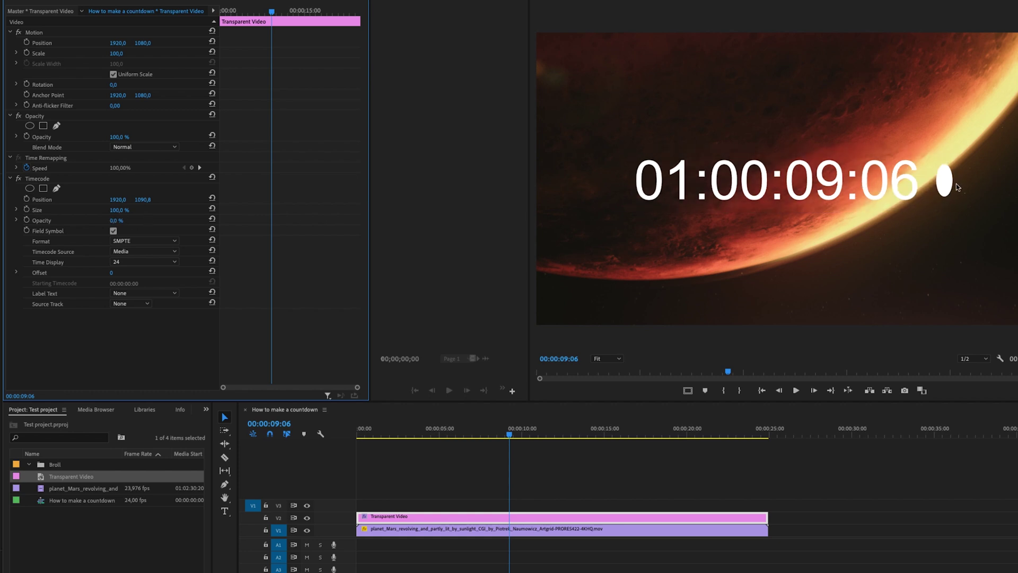
click(113, 231)
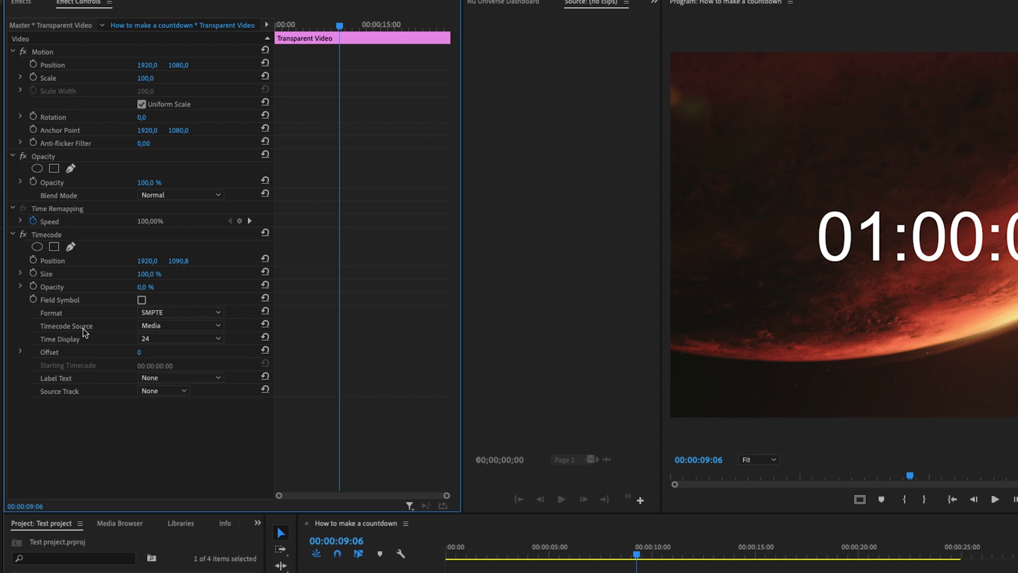
click(164, 327)
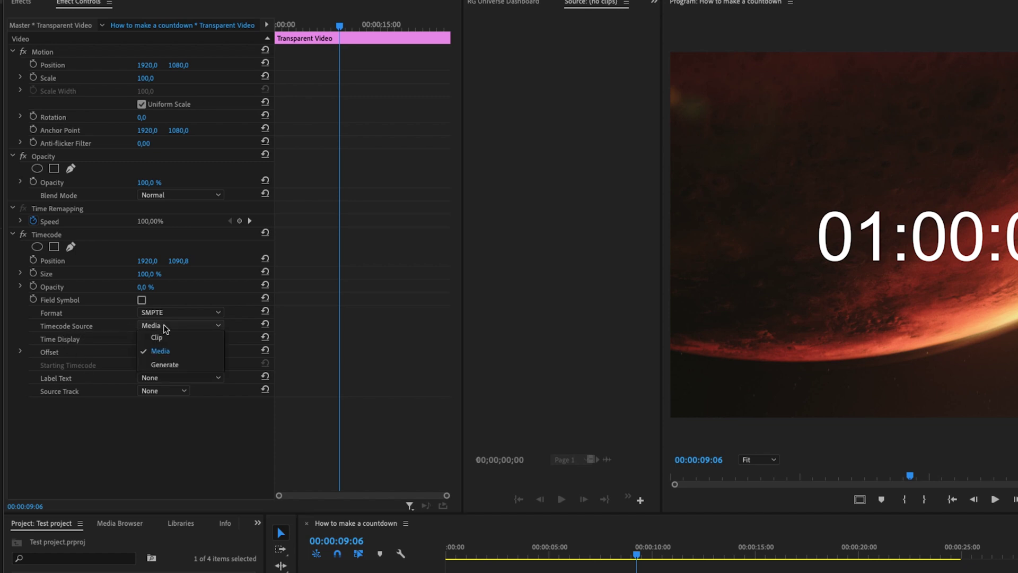
click(164, 364)
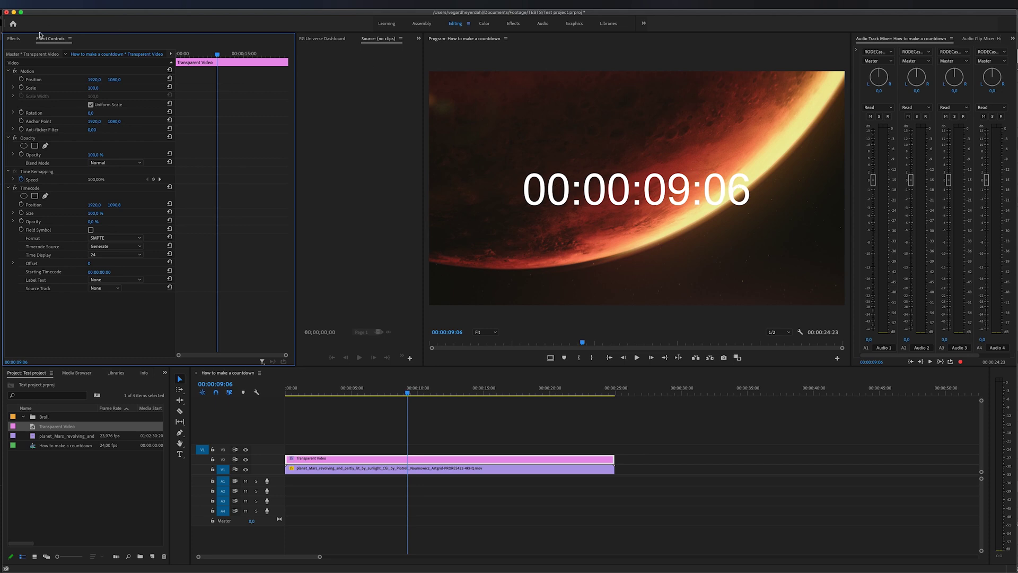
- Search the effects for 'crop' and apply Crop to the Transparent Video clip below the Timecode effect
click(13, 38)
double_click(62, 50)
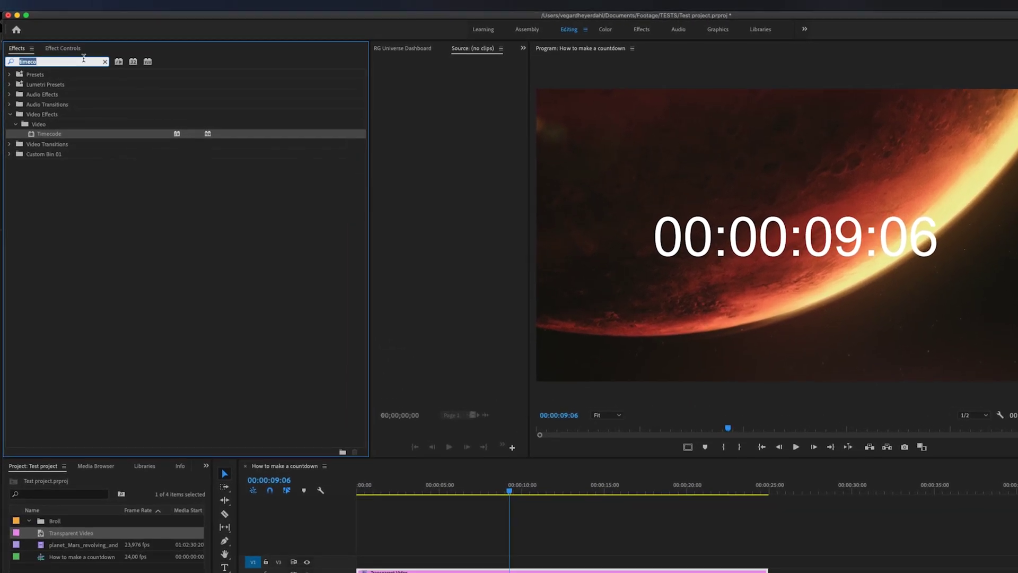
text(crop)
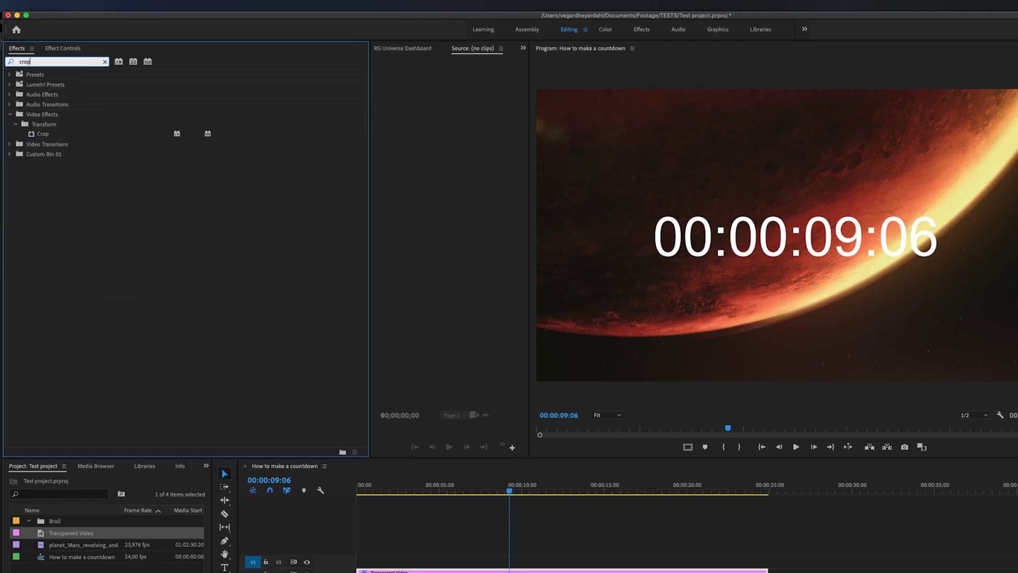
drag(46, 135, 449, 565)
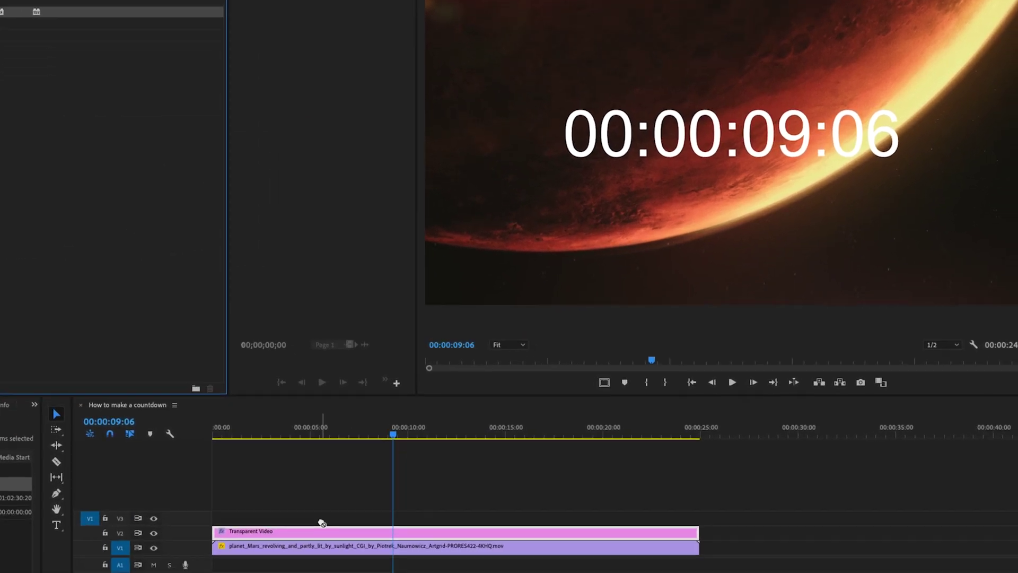
drag(322, 522, 278, 513)
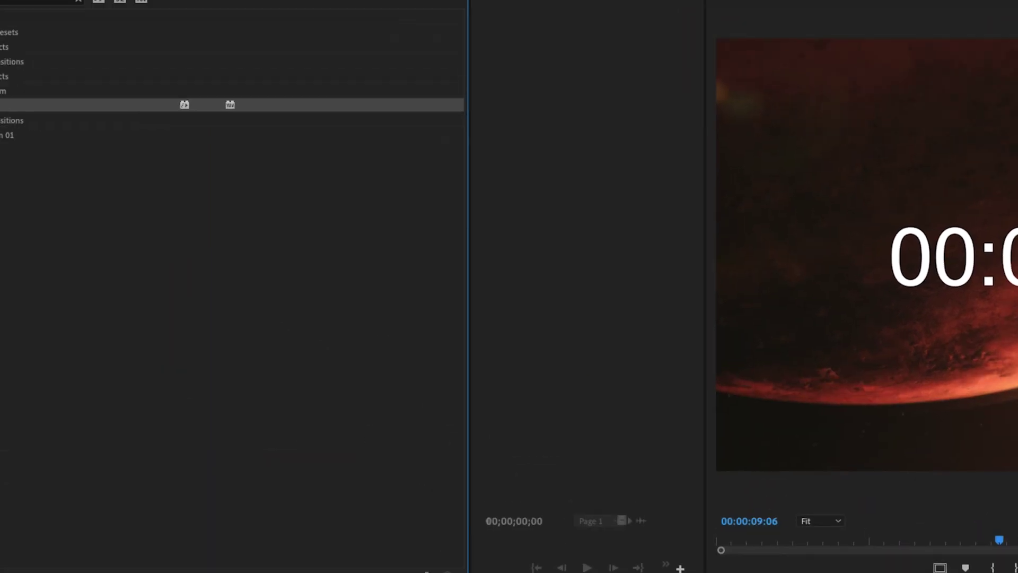
click(108, 23)
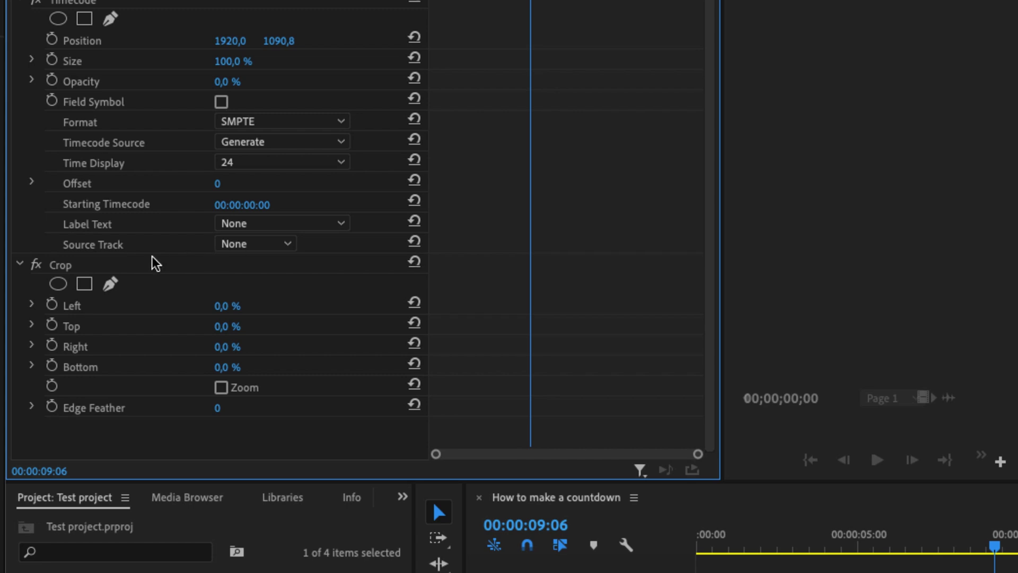
- Crop the timer's left edge to 36.4% and right edge to 36.7%, leaving only two number pairs
click(58, 268)
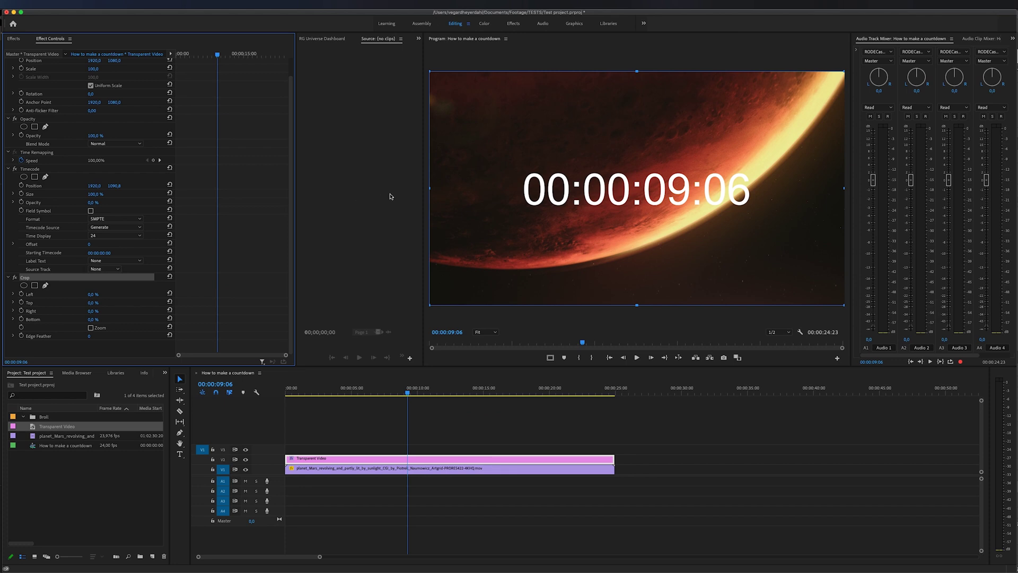
drag(432, 187, 579, 182)
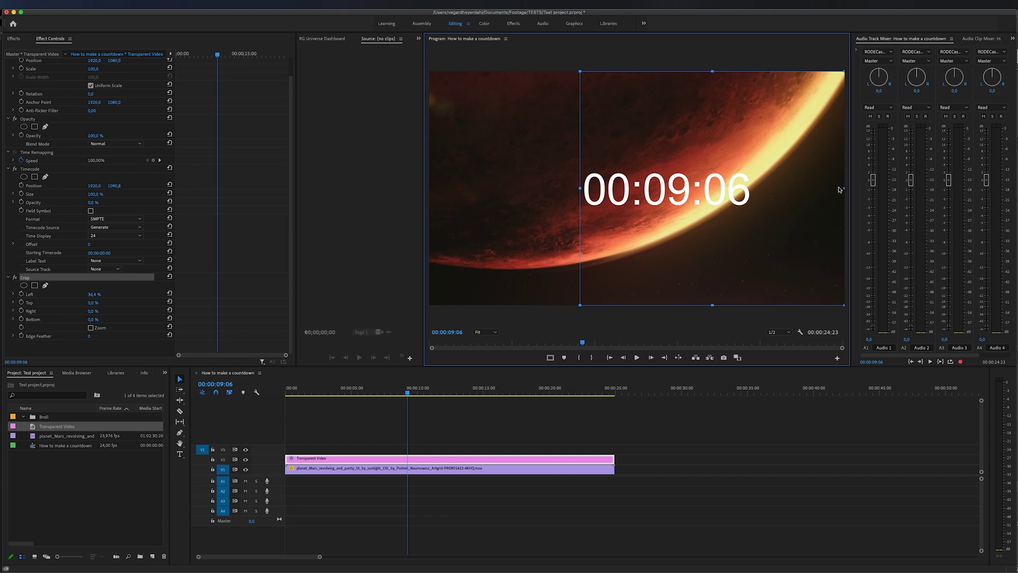
drag(842, 188, 693, 183)
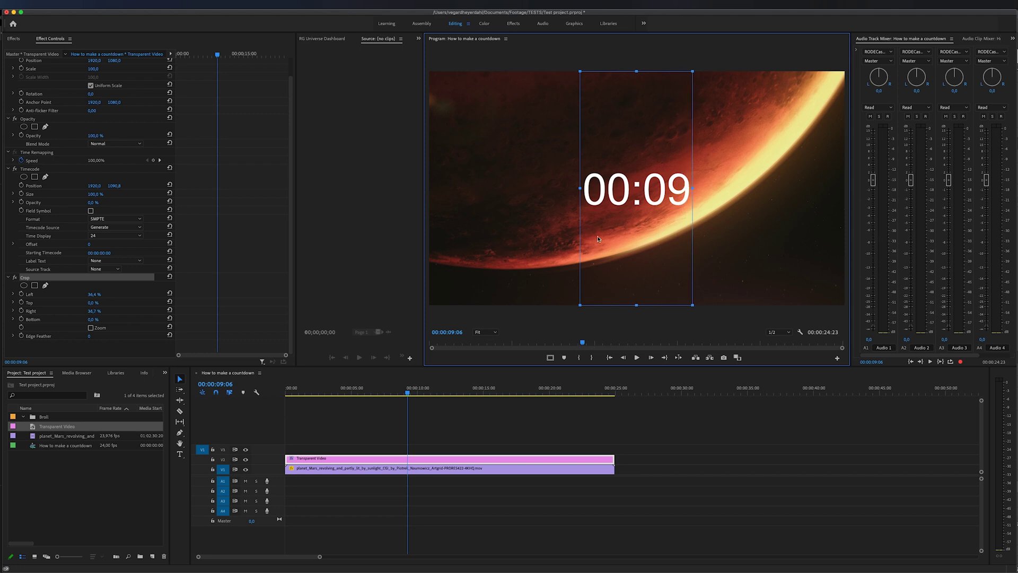
- Play and scrub the sequence to check the cropped timer reading 00:08
click(317, 392)
key(space)
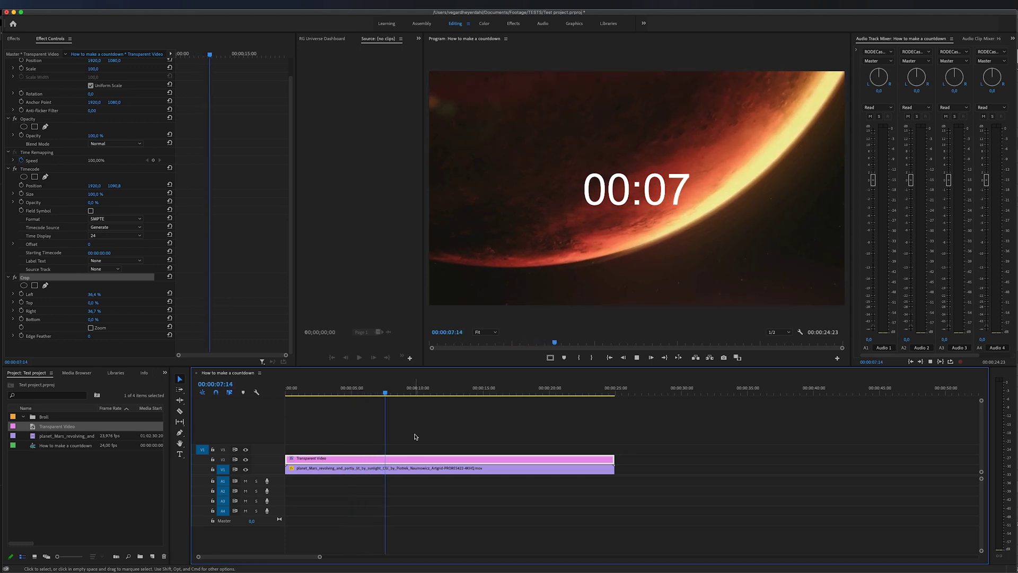
click(371, 468)
drag(341, 393, 401, 387)
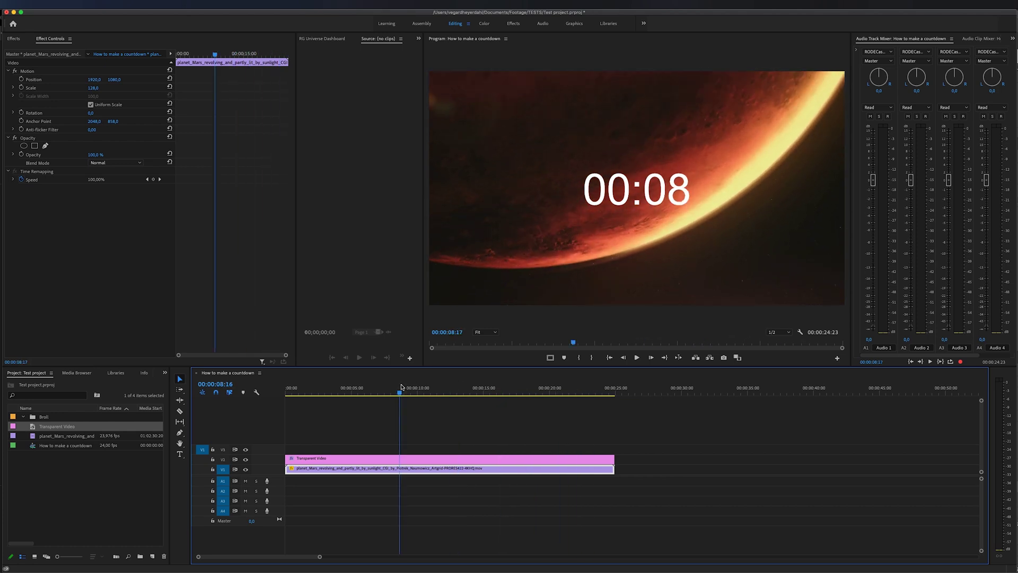
- Nest the Transparent Video clip as 'Nested Sequence 02'
right_click(410, 459)
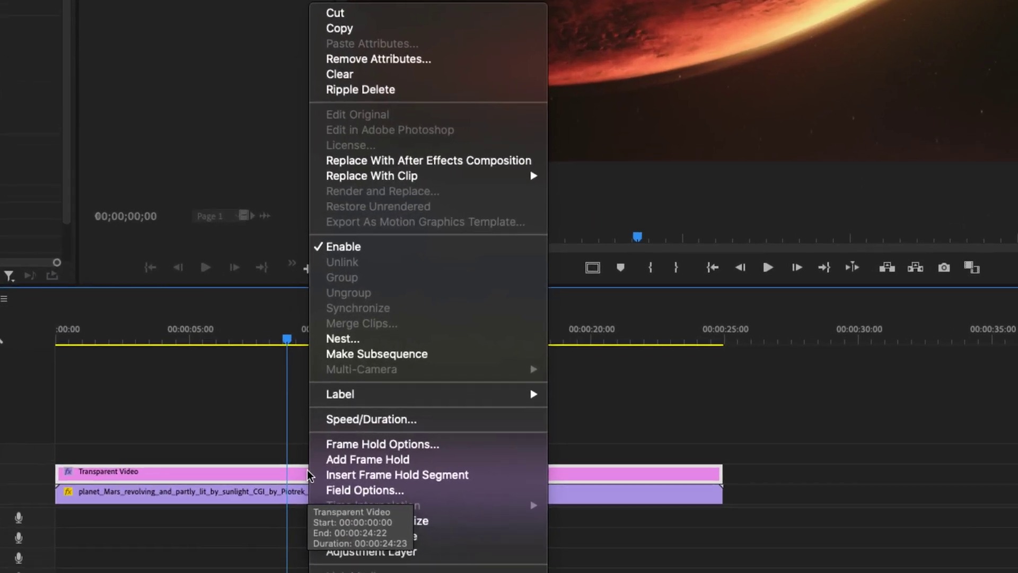
click(376, 343)
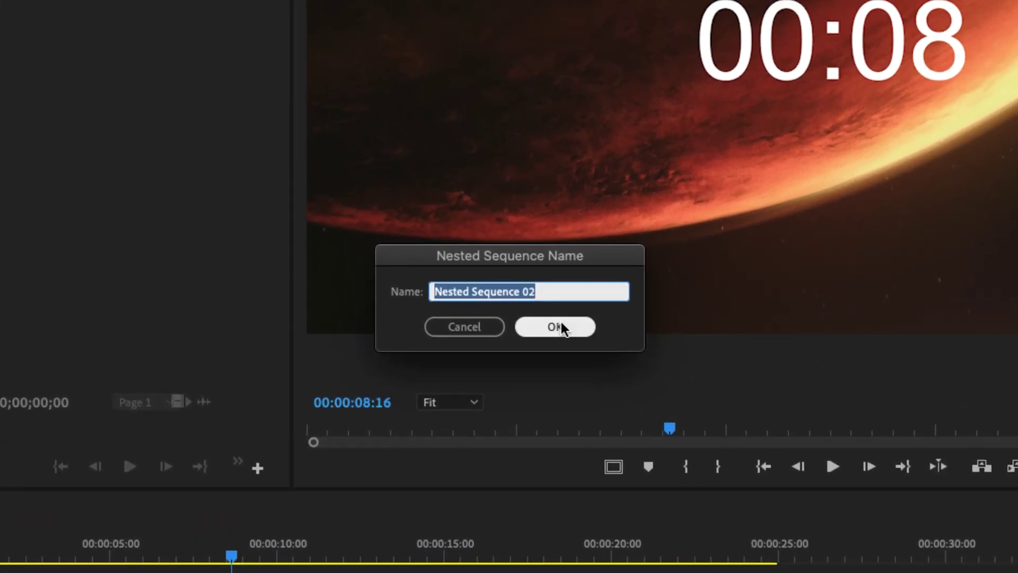
click(561, 325)
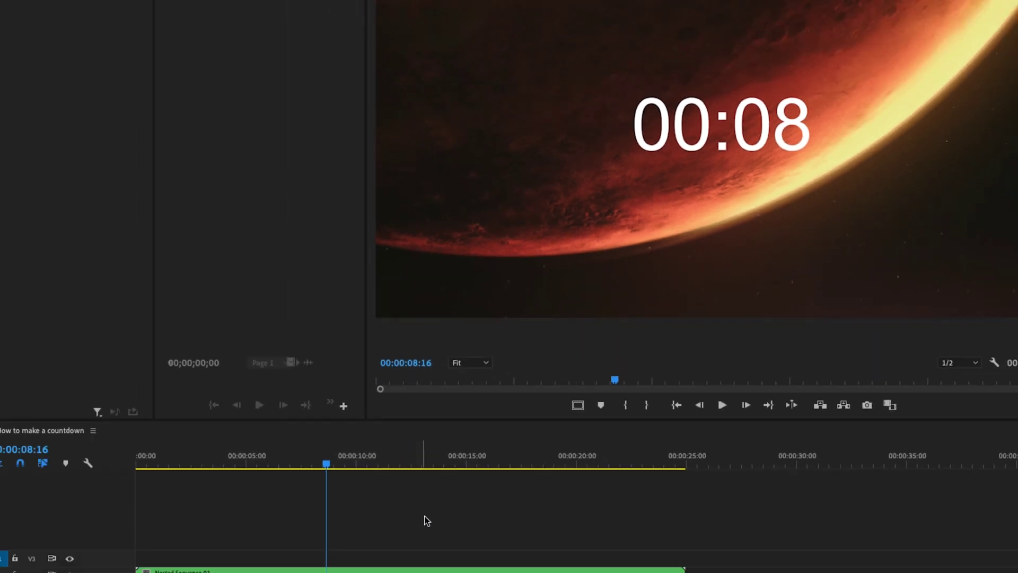
- Apply Reverse Speed to Nested Sequence 02 at 100% and play the countdown
right_click(432, 457)
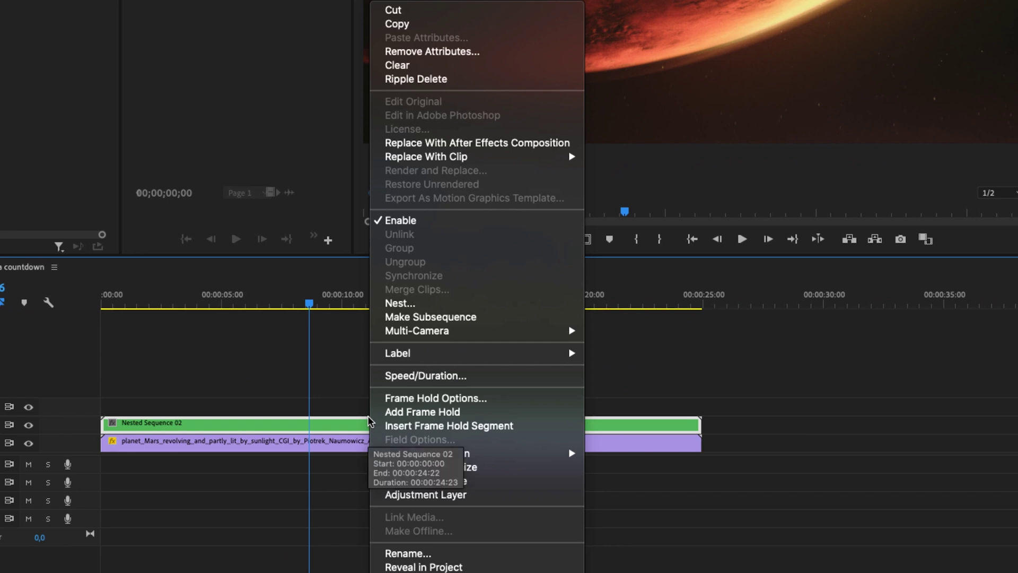
click(419, 377)
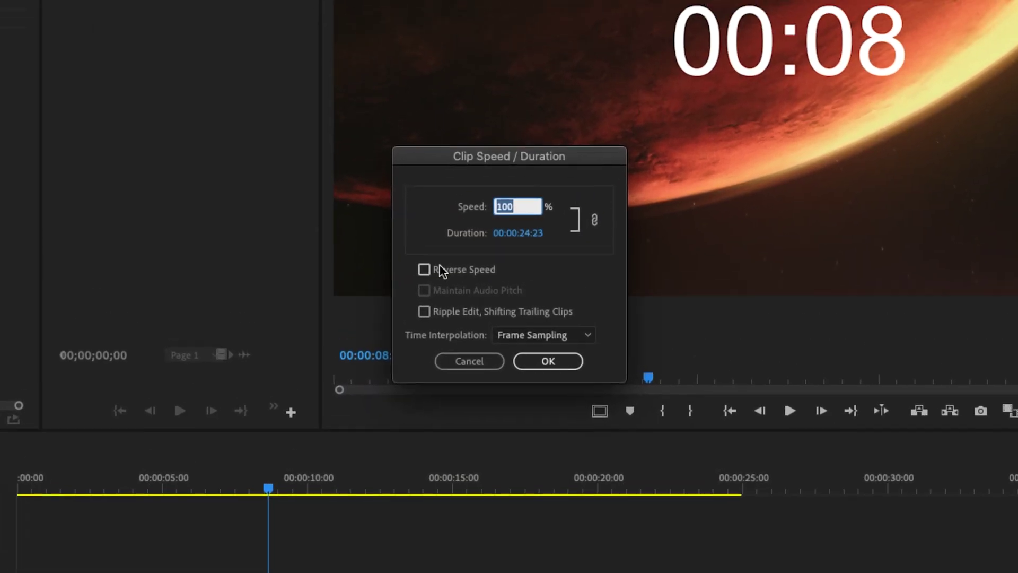
click(436, 306)
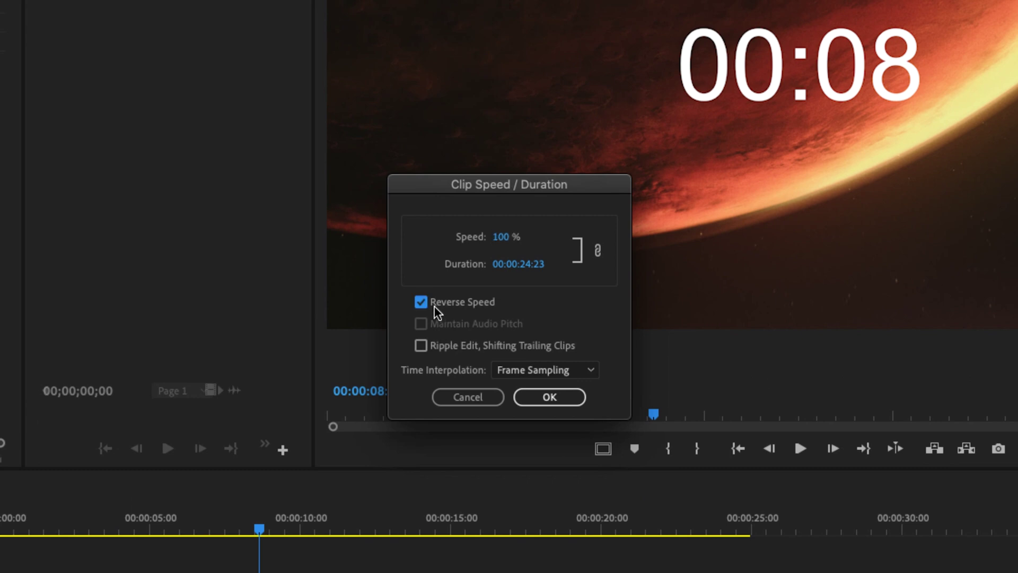
click(550, 397)
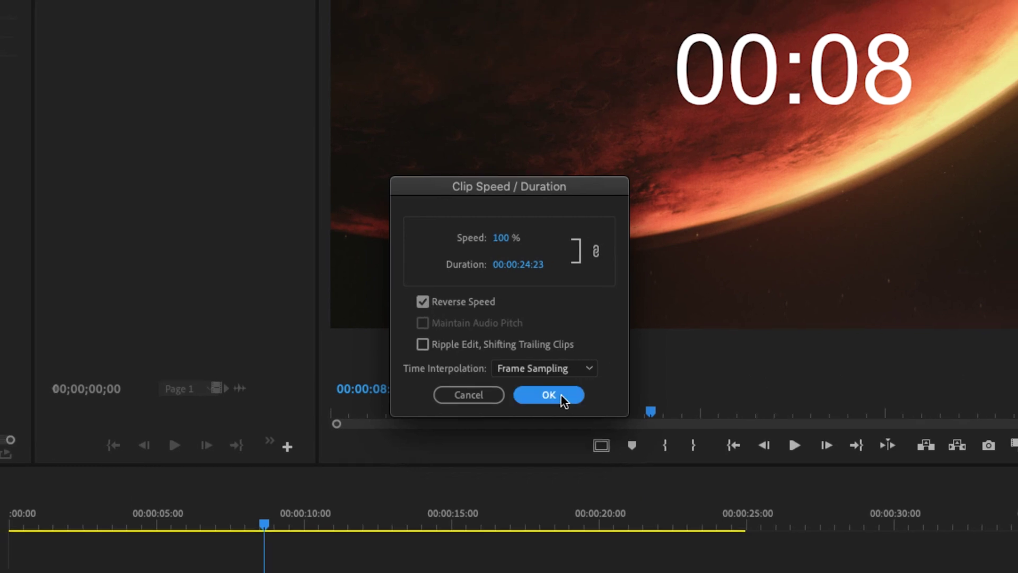
key(space)
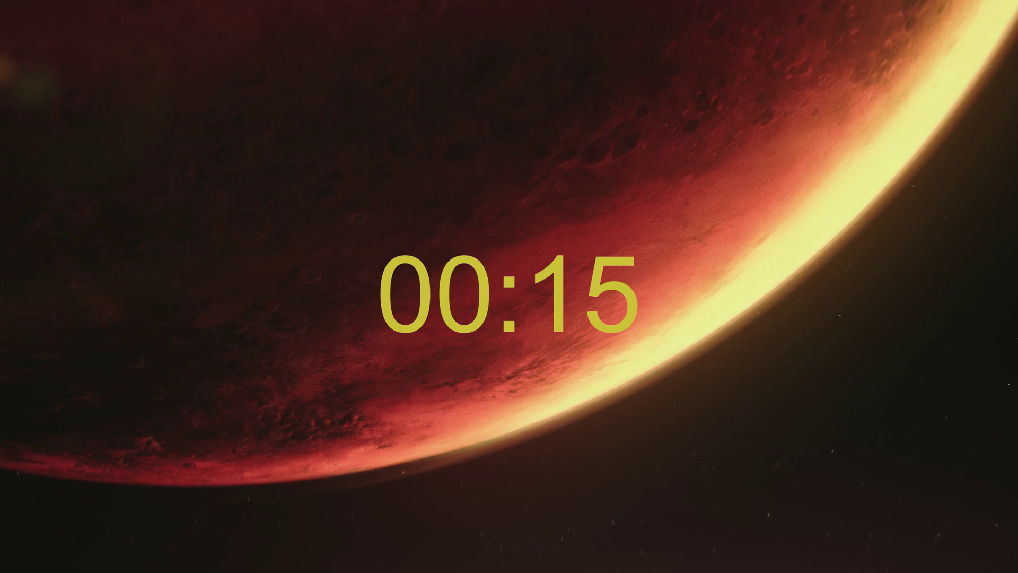